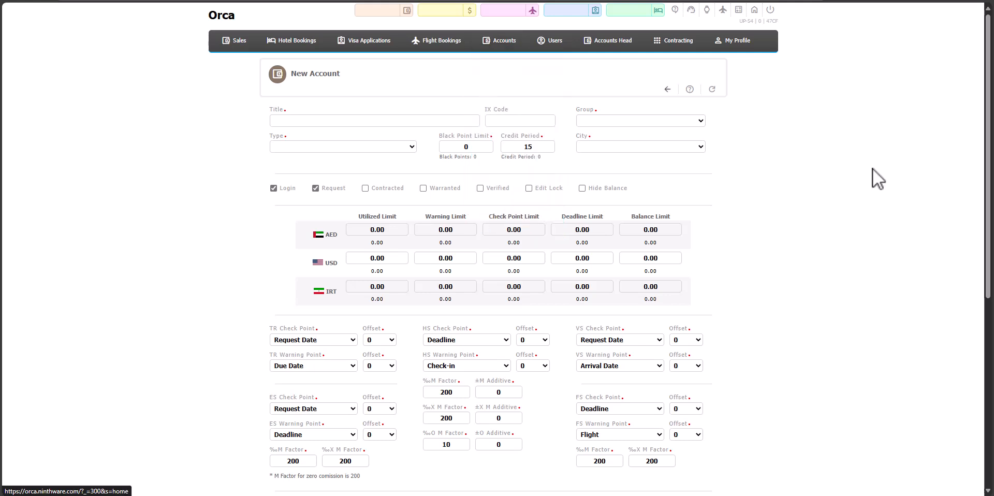
# Enter the account title A and assign the Main Office group and the city Dubai
pyautogui.click(332, 122)
pyautogui.write('A')
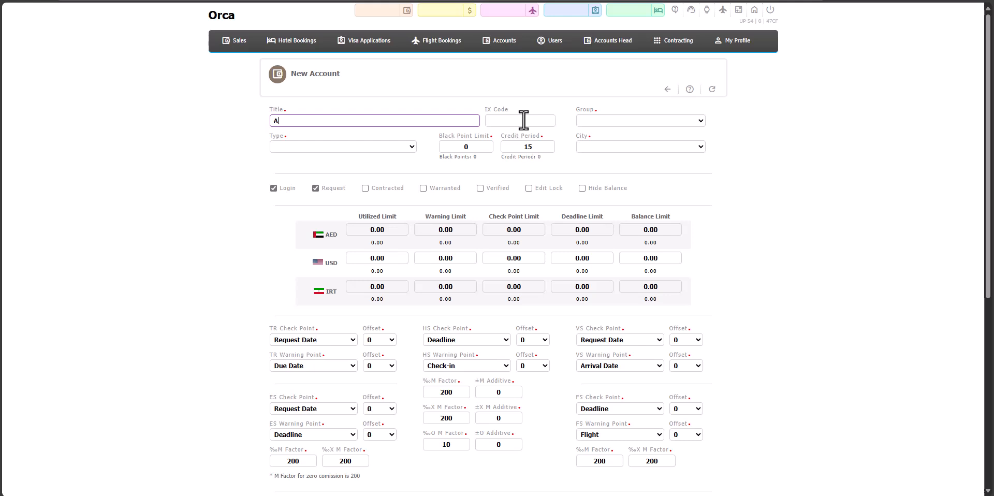
pyautogui.click(701, 121)
pyautogui.click(655, 150)
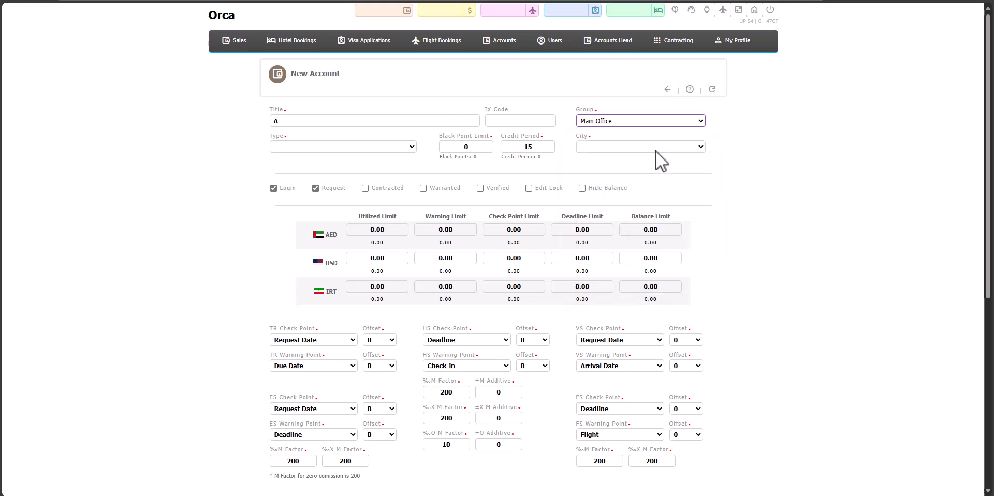
pyautogui.click(676, 149)
pyautogui.click(653, 175)
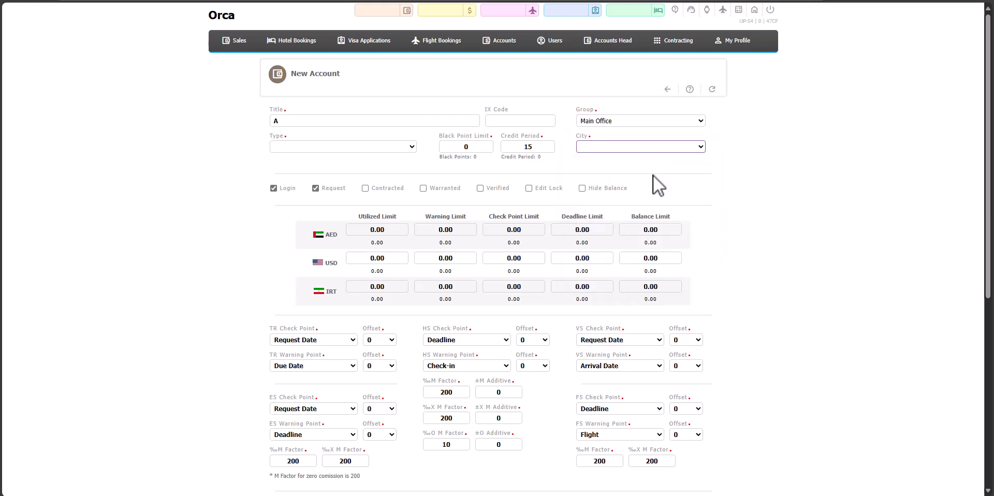
# Set the account type to Travel Agency
pyautogui.click(404, 146)
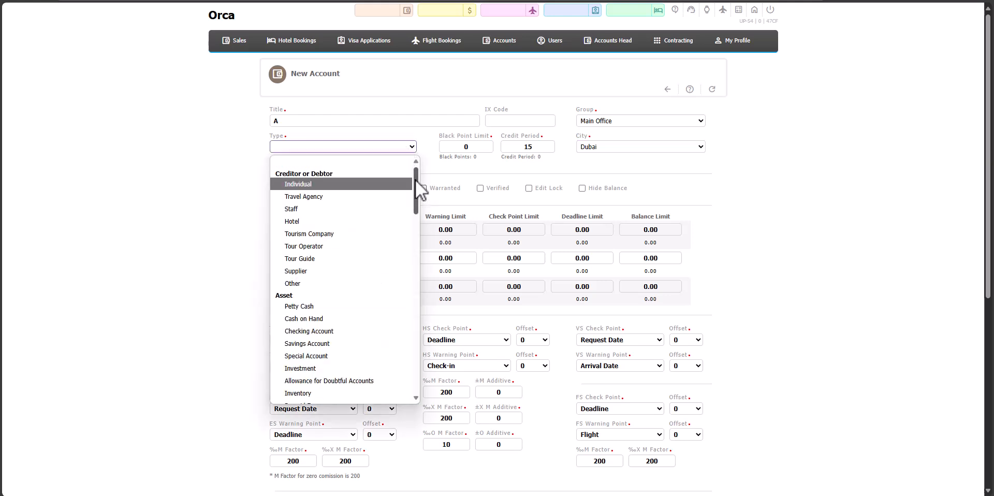
pyautogui.moveTo(415, 179)
pyautogui.mouseDown()
pyautogui.moveTo(409, 287)
pyautogui.moveTo(421, 370)
pyautogui.moveTo(420, 167)
pyautogui.mouseUp()
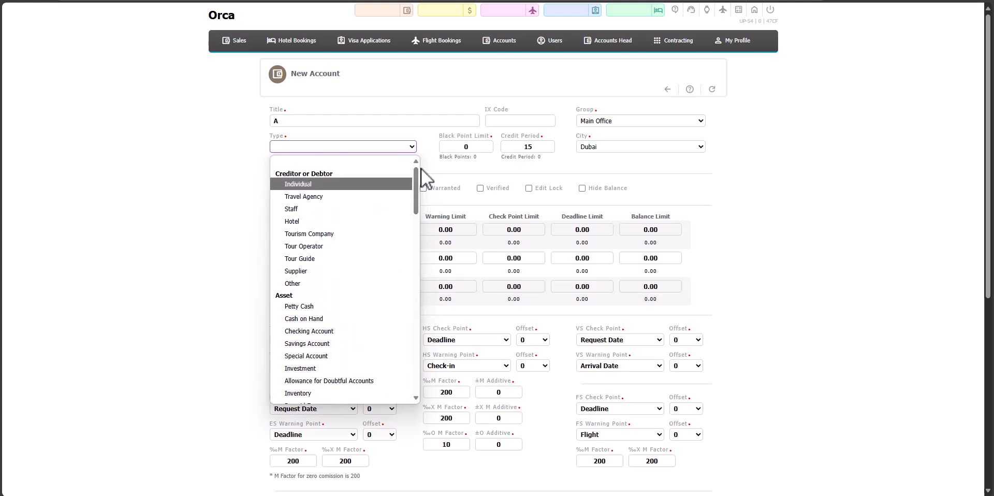
pyautogui.click(337, 198)
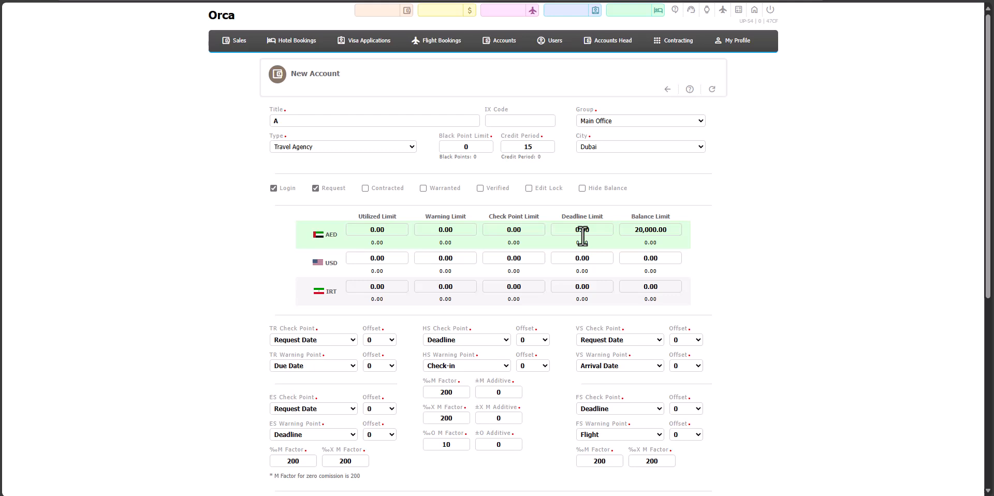
# Set the AED deadline limit to 15,000
pyautogui.write('15000')
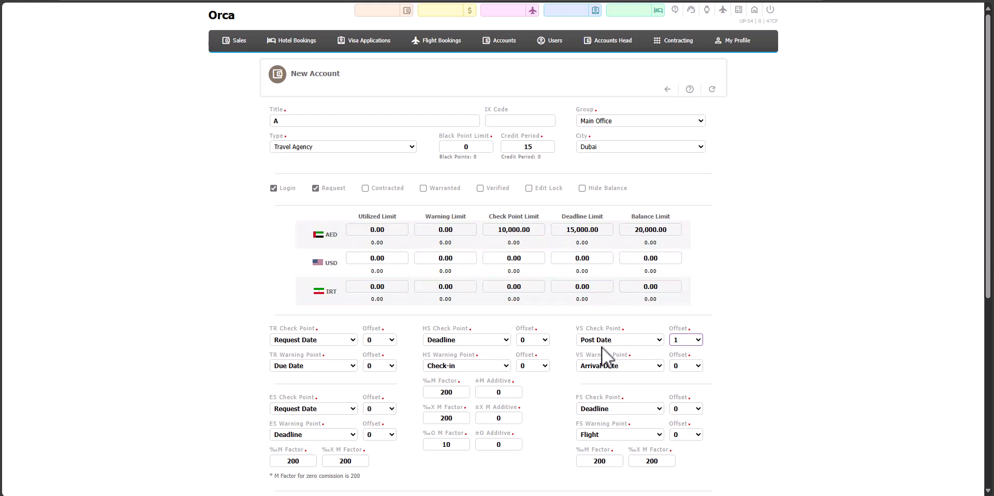
# Set the VS Check Point to Post Date and the VS Warning Point to Approval
pyautogui.click(636, 340)
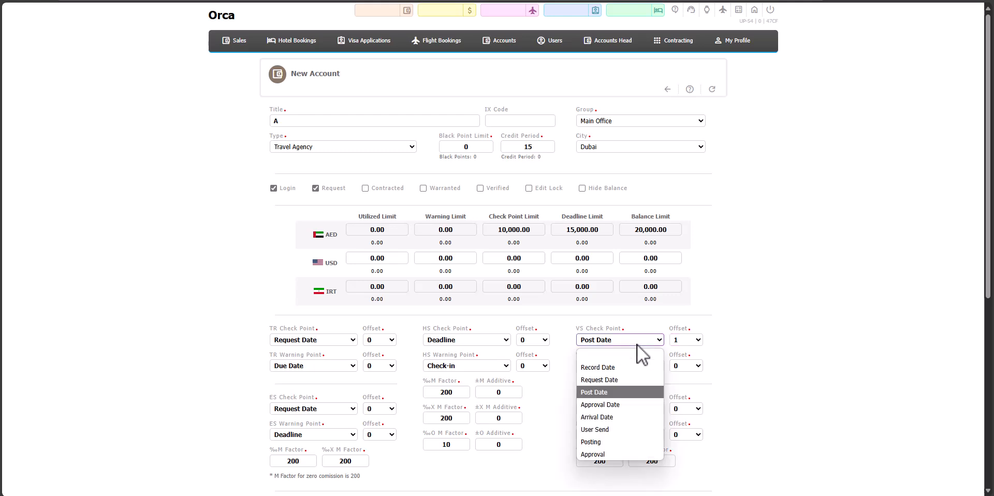
pyautogui.click(636, 343)
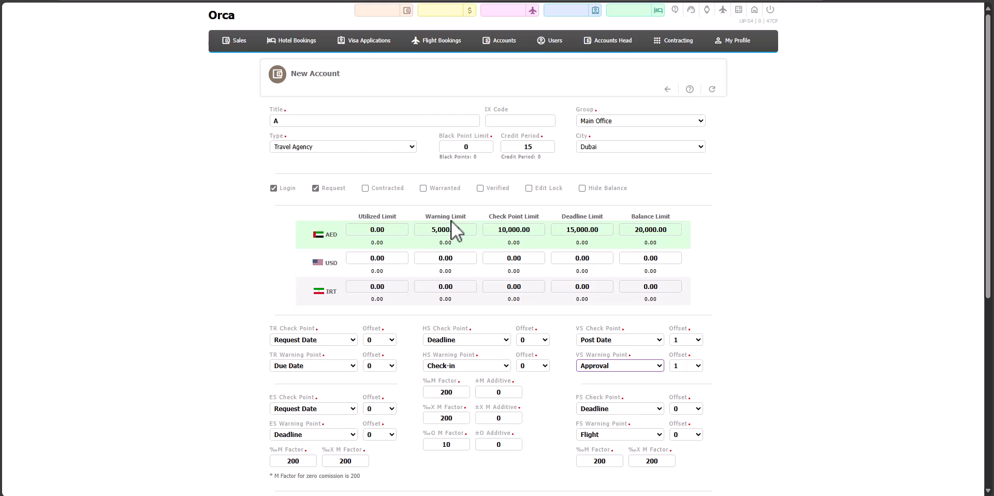
pyautogui.click(627, 368)
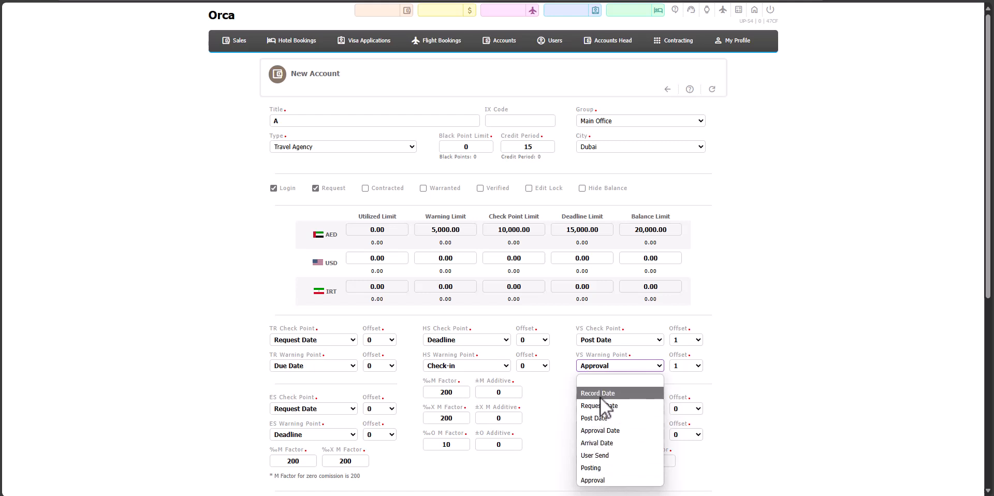
pyautogui.click(613, 479)
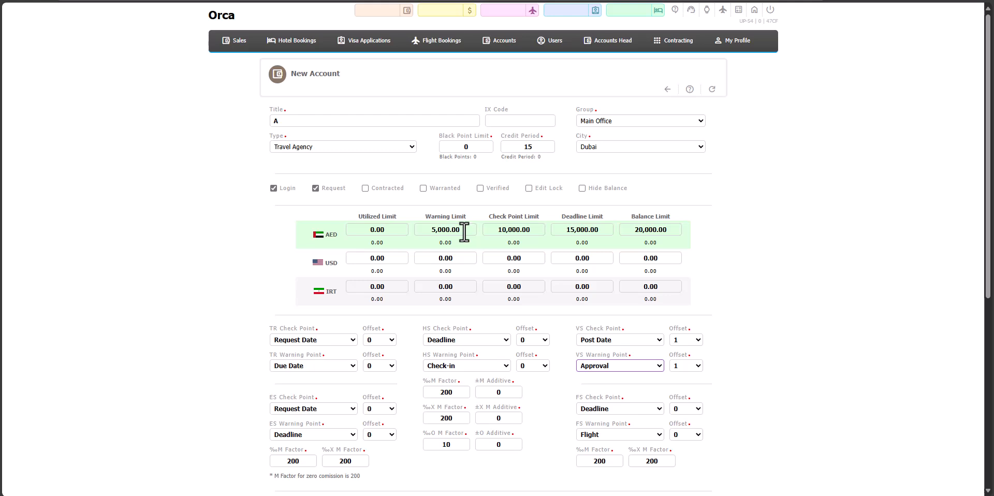
# Reset the AED warning, check point, deadline and balance limits to 0.00
pyautogui.click(442, 230)
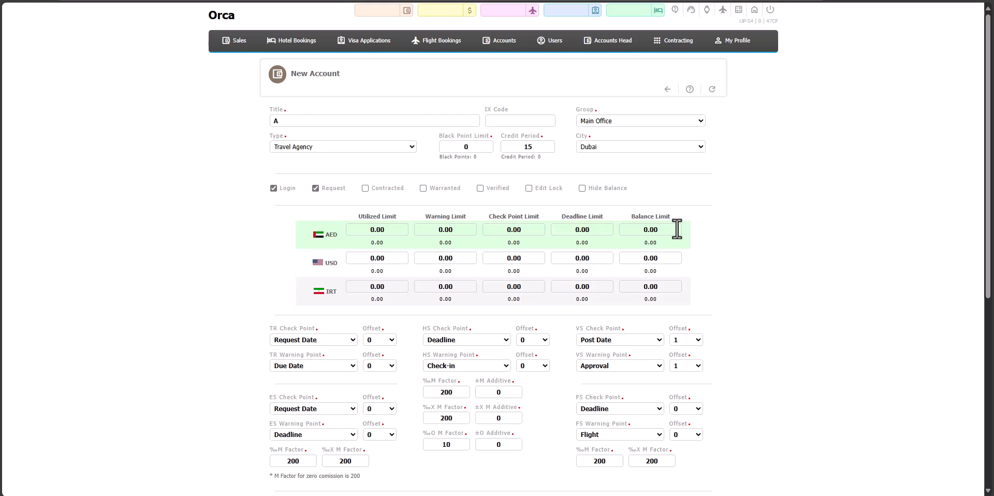
# Set both the TR Check Point and the TR Warning Point to Due Date
pyautogui.scroll(-2, 676, 229)
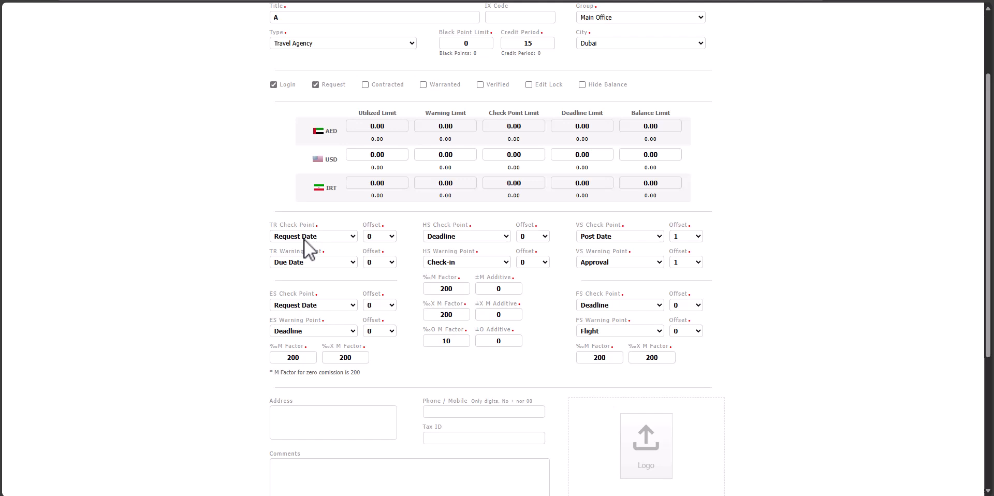
pyautogui.click(349, 236)
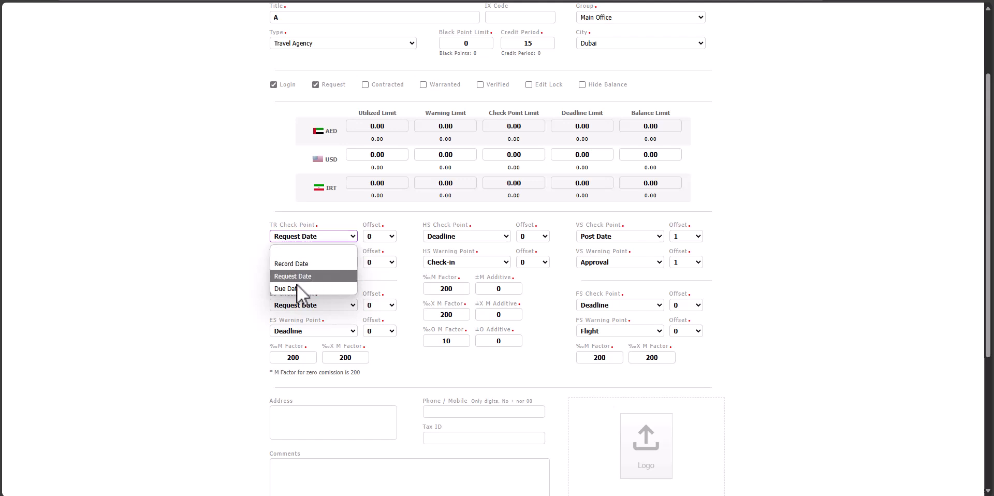
pyautogui.click(323, 289)
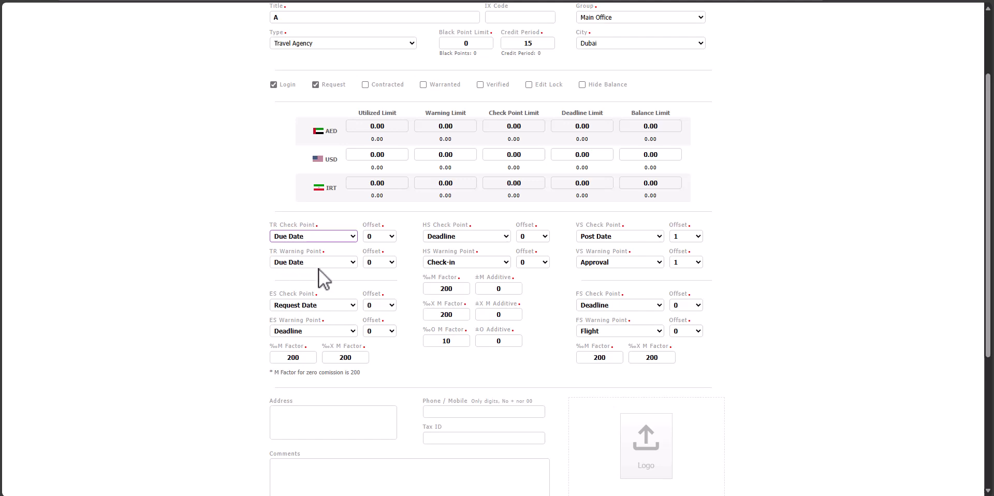
pyautogui.click(350, 263)
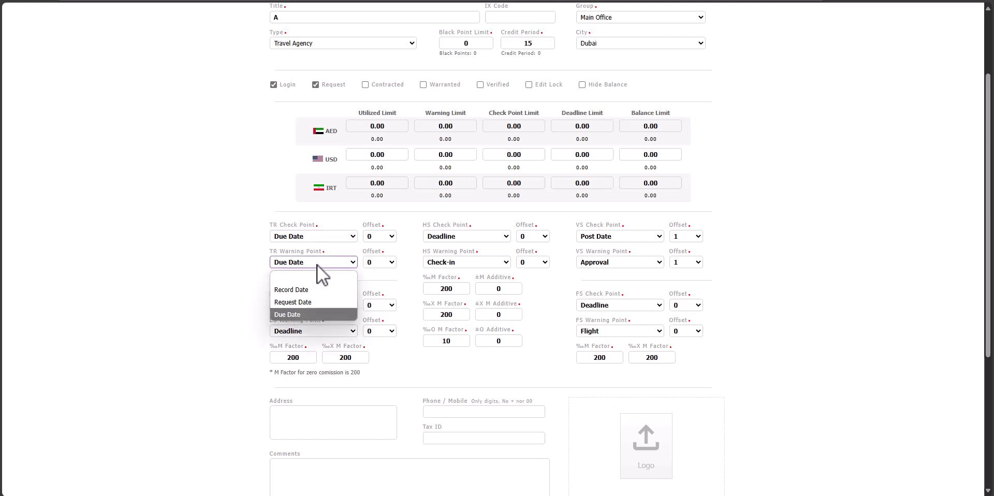
pyautogui.click(314, 314)
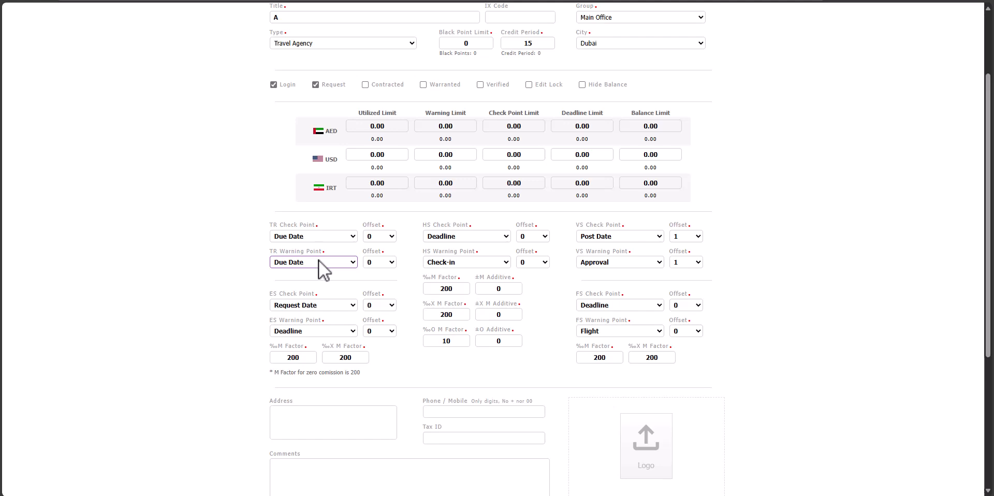
# Set the TR Check Point offset to 1 and the TR Warning Point offset to 2
pyautogui.click(387, 237)
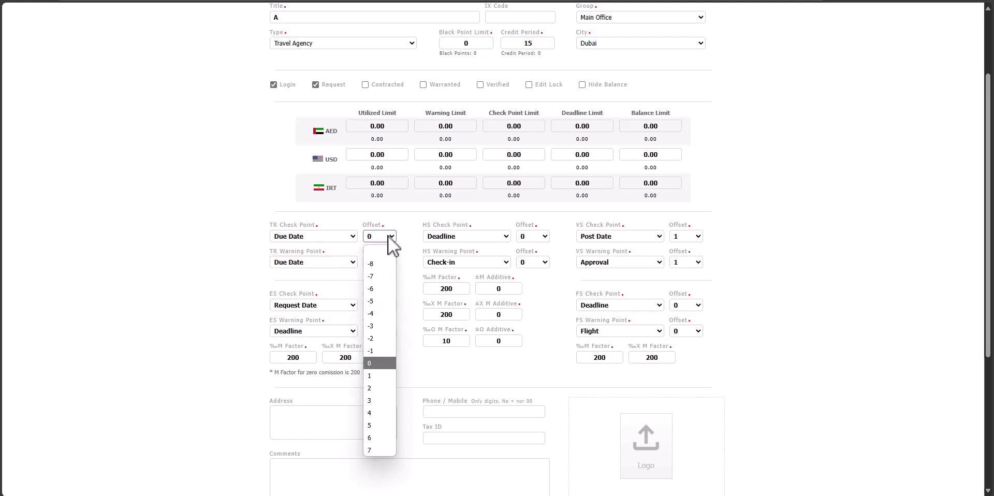
pyautogui.click(381, 376)
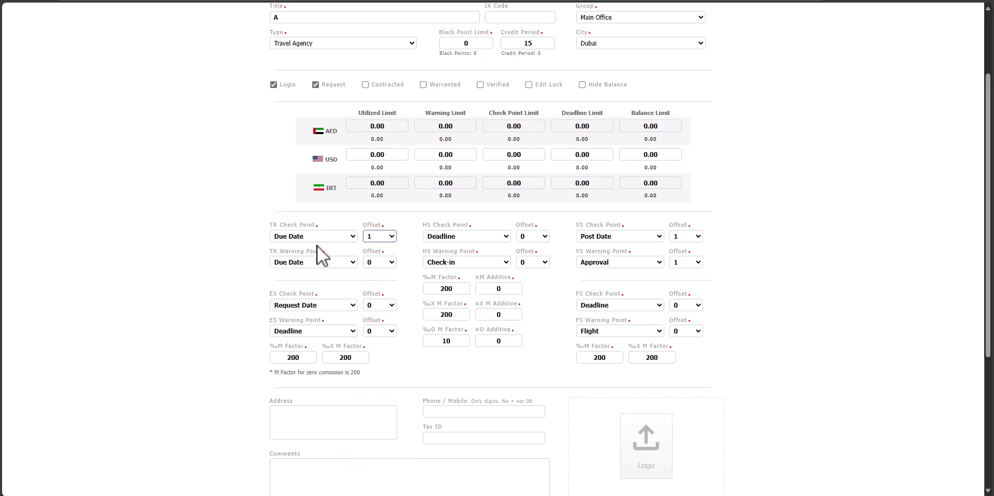
pyautogui.click(373, 262)
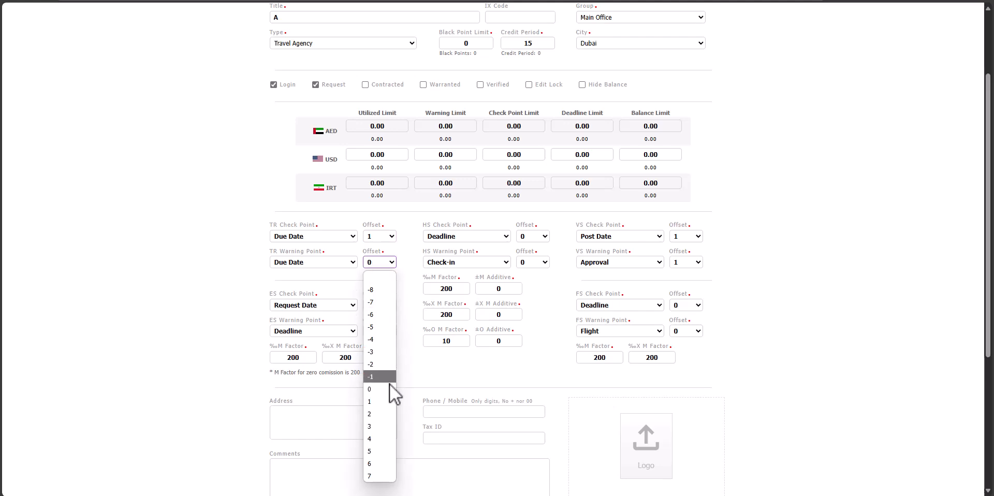
pyautogui.click(380, 414)
# Return the TR Check Point to Request Date and set both TR offsets to 0
pyautogui.click(337, 237)
pyautogui.click(325, 276)
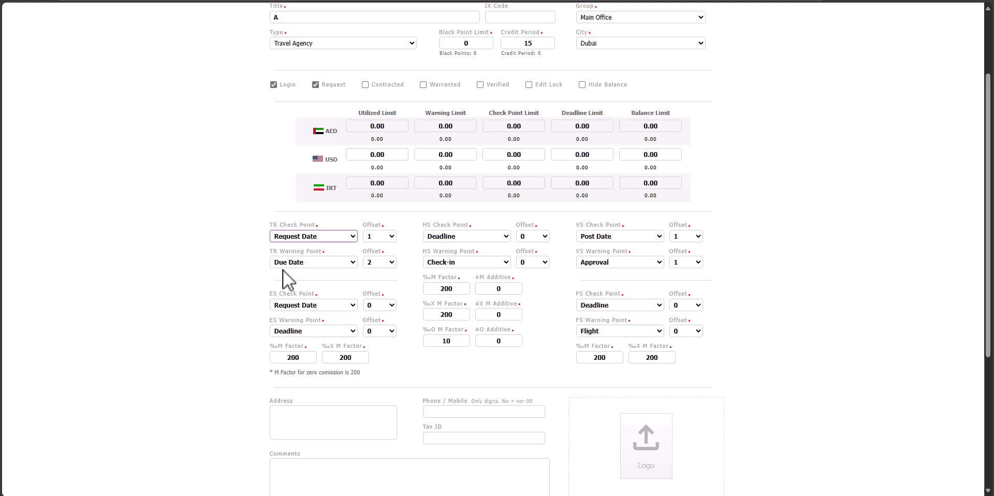
pyautogui.click(378, 239)
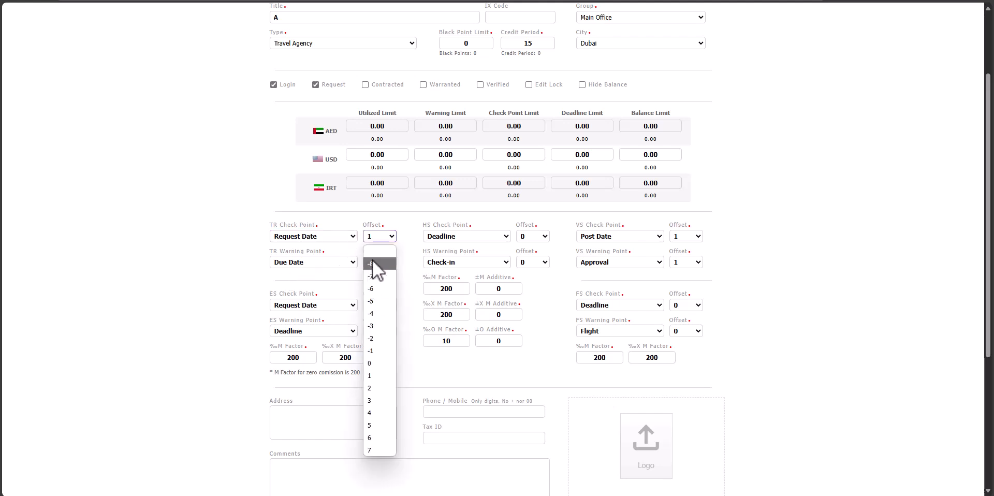
pyautogui.click(381, 357)
pyautogui.click(379, 263)
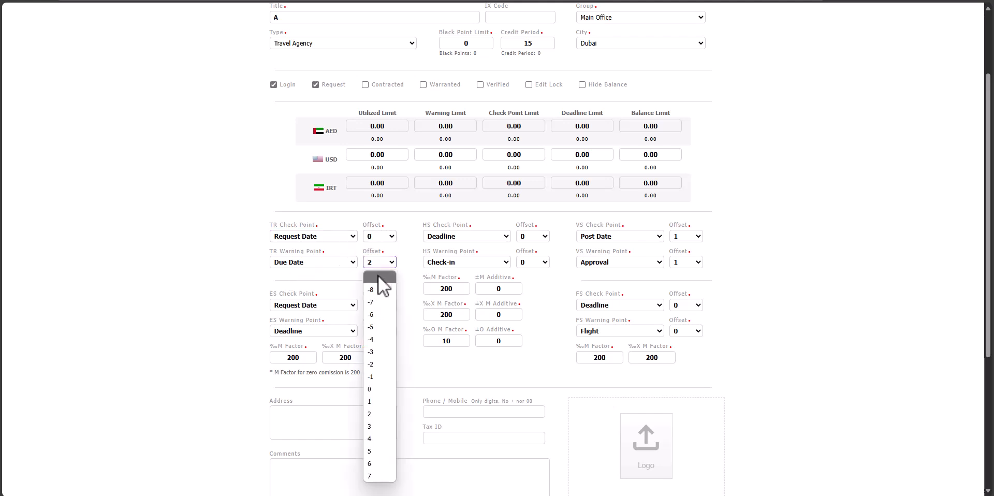
pyautogui.press('Return')
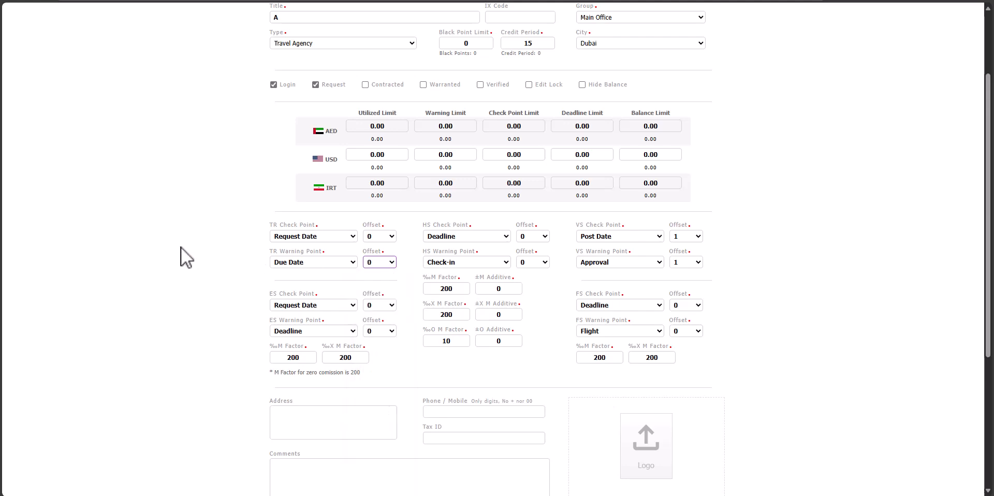
# Review the address, phone, tax, comments, logo and department contact fields of the new account form
pyautogui.scroll(-5, 181, 246)
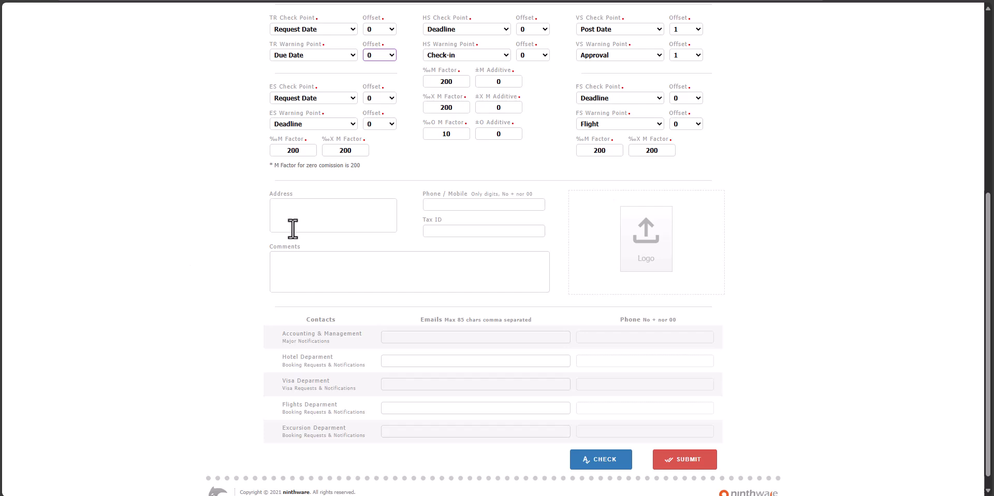
pyautogui.click(308, 213)
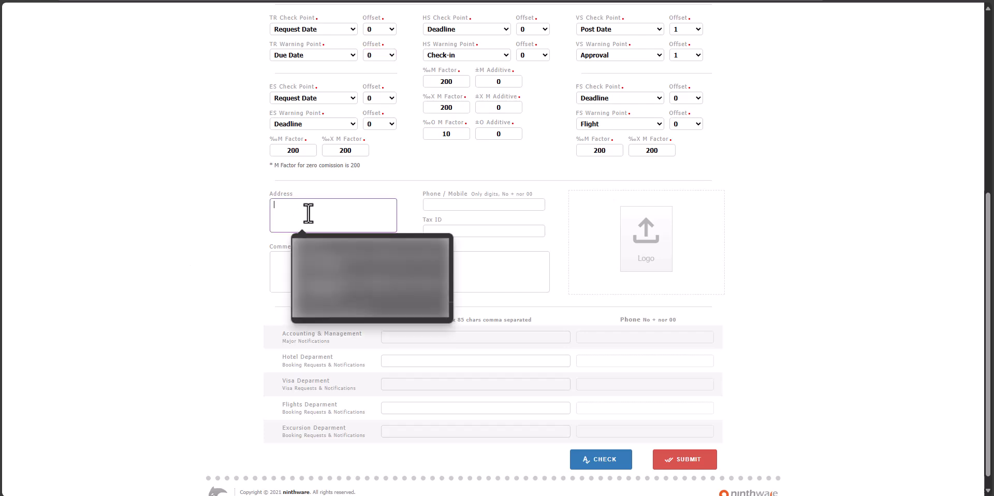
pyautogui.click(236, 222)
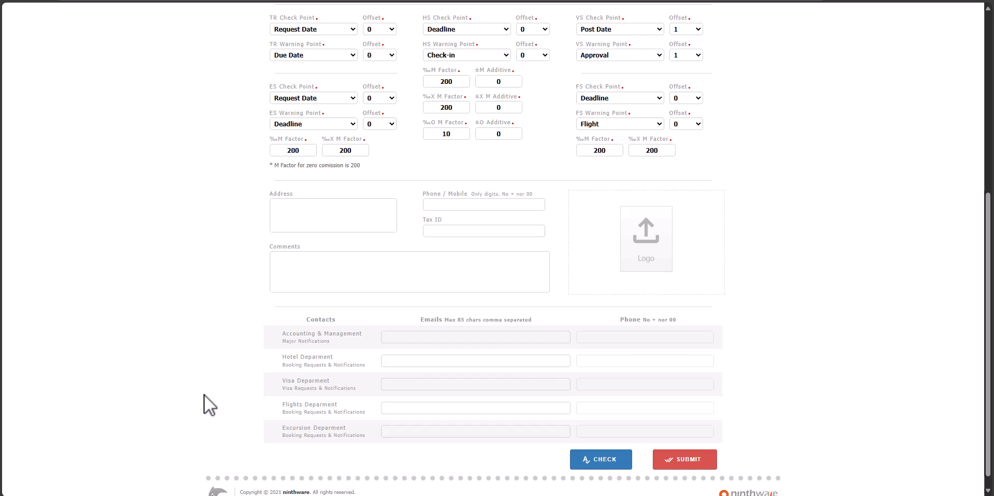
# Examine the account types offered, from Creditor or Debtor through Revenue and Expense, without changing the selection
pyautogui.scroll(6, 206, 368)
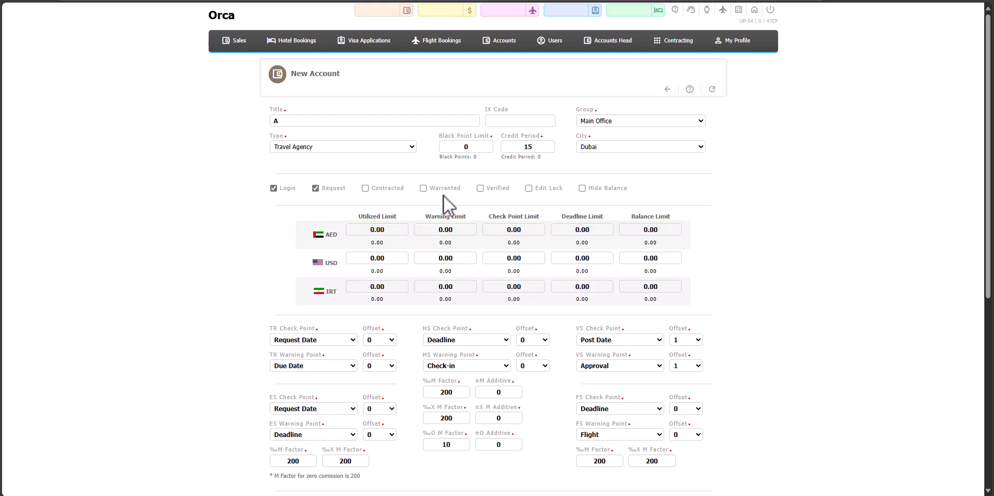
pyautogui.click(400, 147)
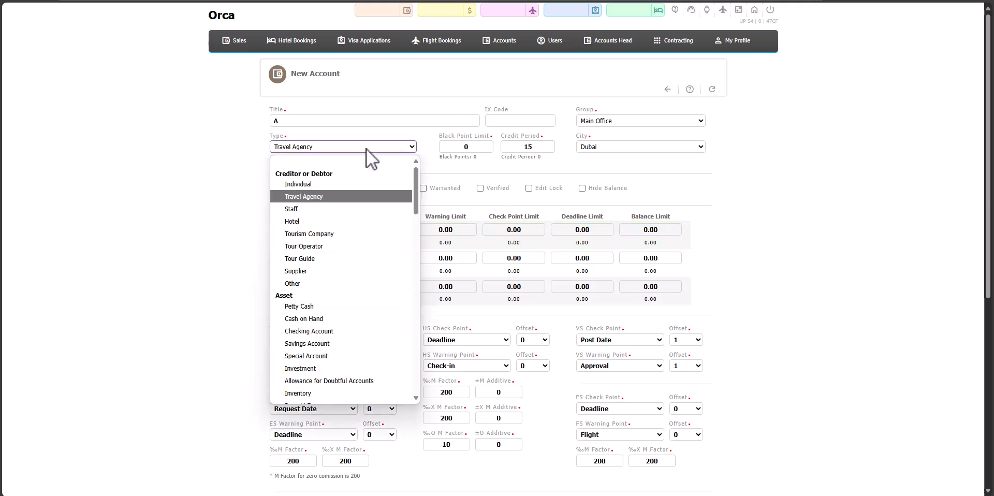
pyautogui.moveTo(415, 195); pyautogui.dragTo(402, 299)
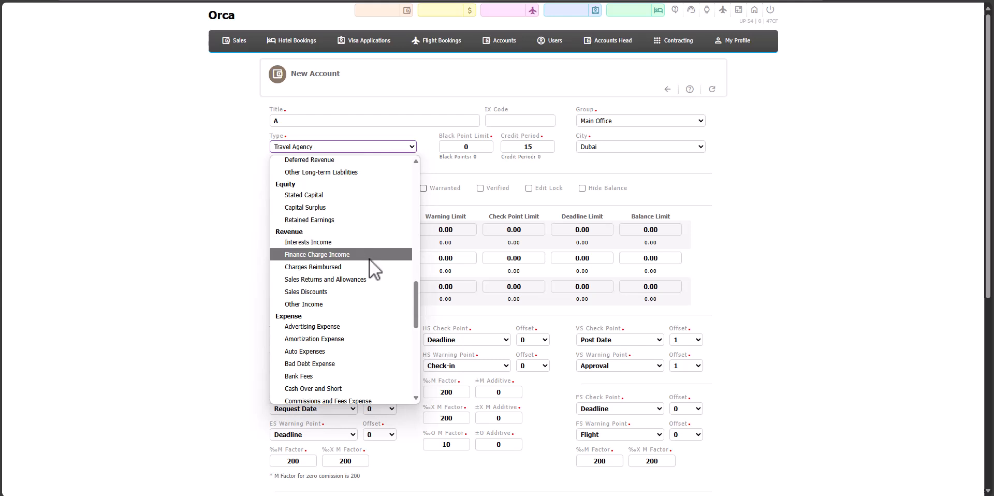
pyautogui.scroll(-4, 364, 376)
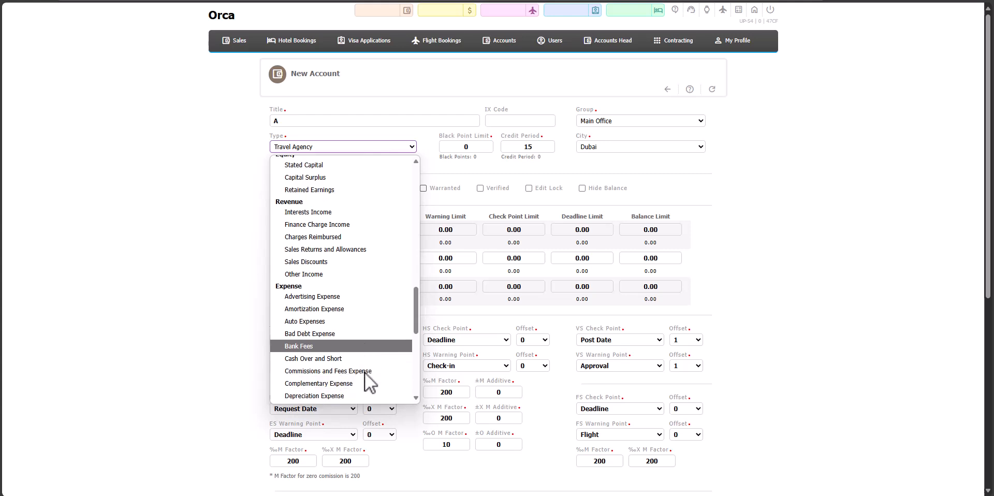
pyautogui.scroll(-4, 364, 372)
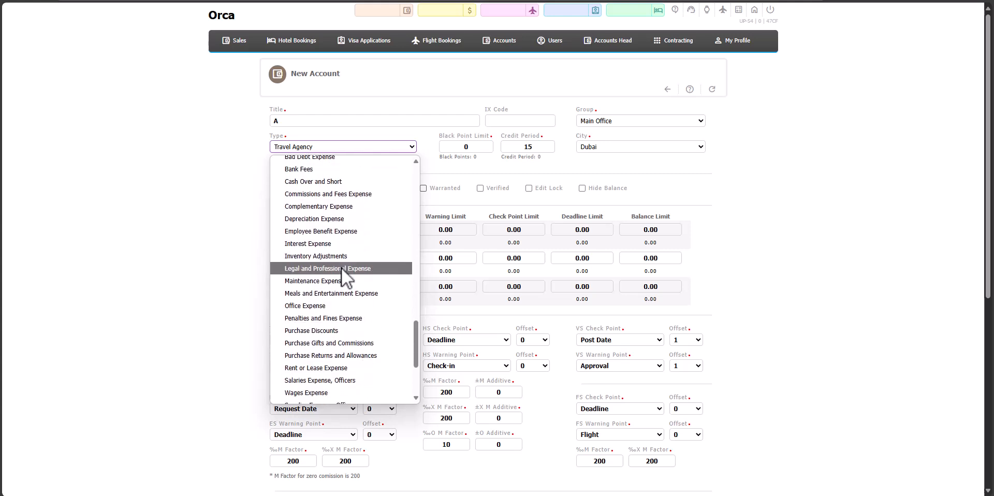
pyautogui.scroll(-4, 372, 288)
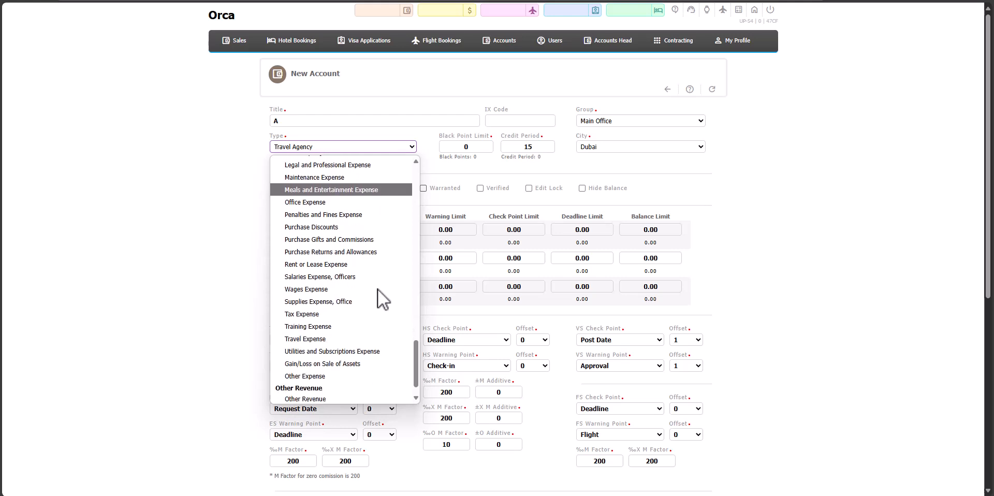
pyautogui.scroll(20, 377, 289)
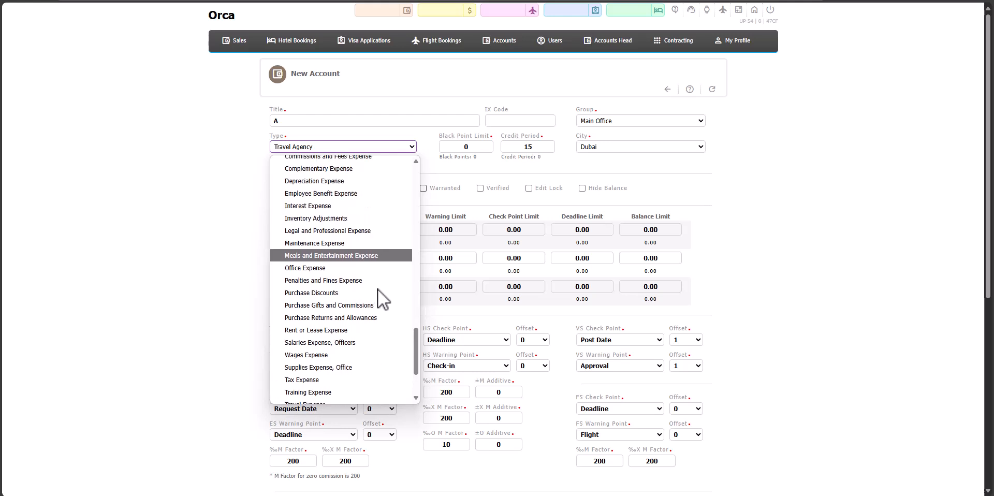
pyautogui.scroll(8, 377, 288)
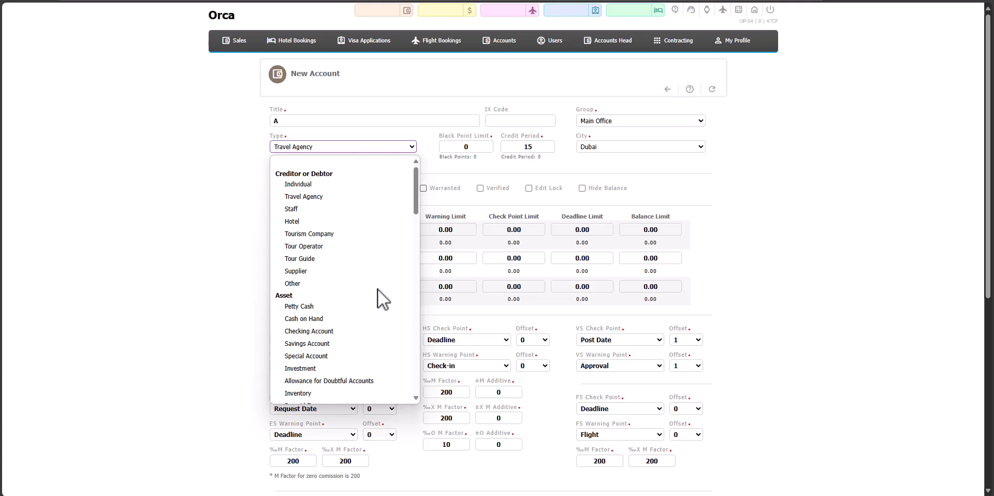
pyautogui.click(178, 195)
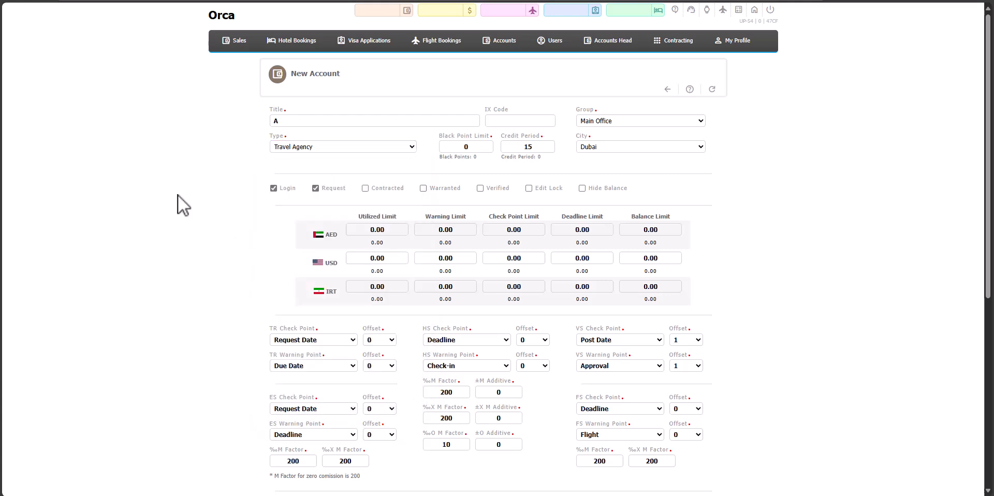